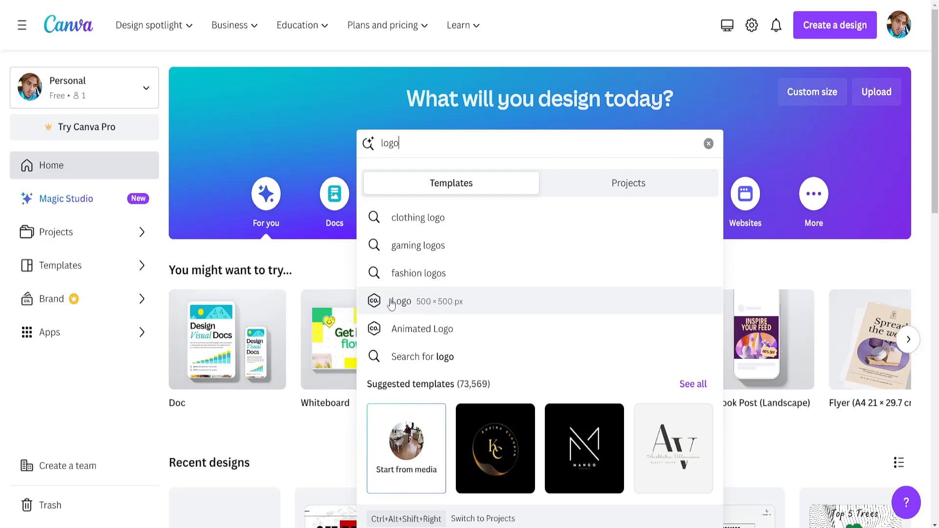
Open the logo templates and create a blank logo design.
{"action": "left_click", "coordinate": [456, 300]}
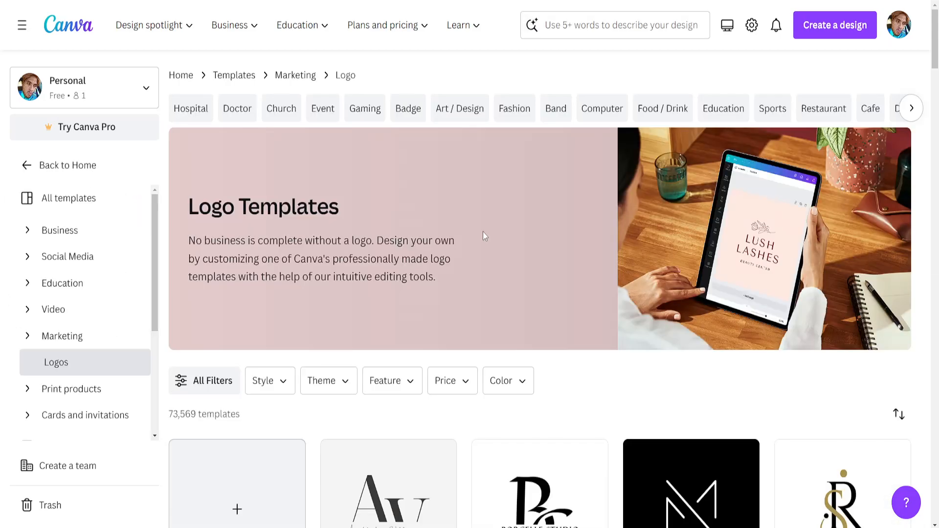
{"action": "scroll", "coordinate": [418, 160], "scroll_direction": "down", "scroll_amount": 5}
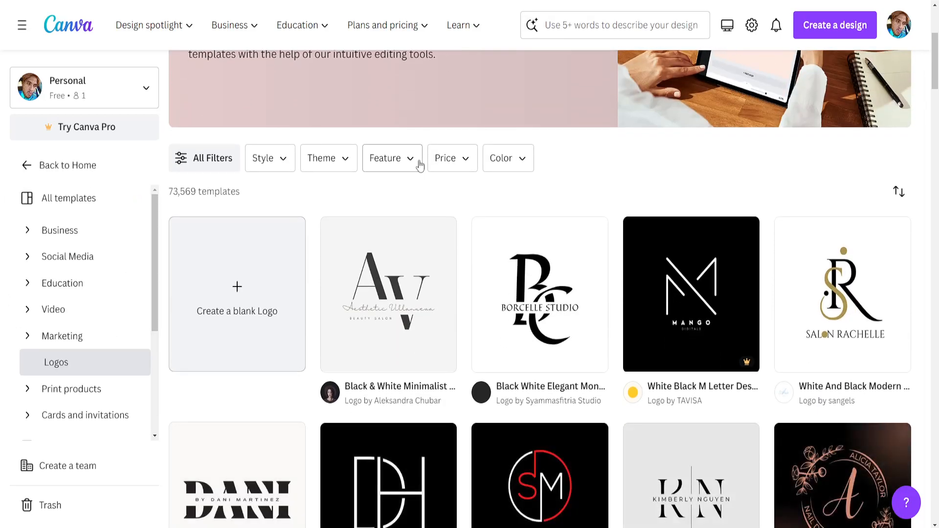
{"action": "scroll", "coordinate": [419, 161], "scroll_direction": "down", "scroll_amount": 1}
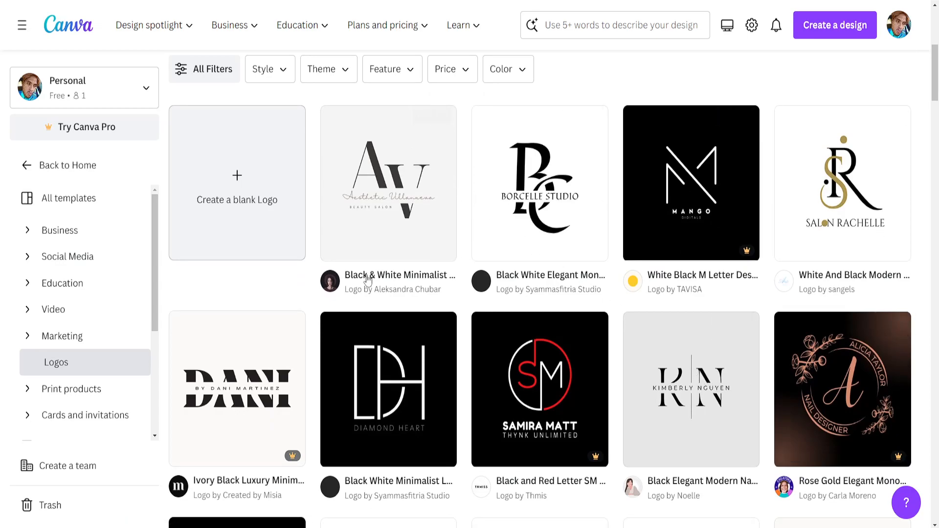
{"action": "left_click", "coordinate": [236, 202]}
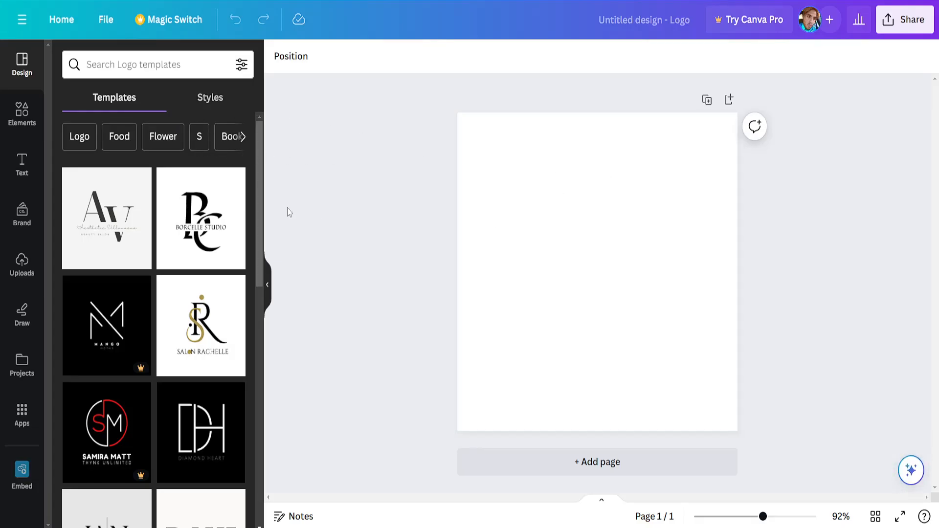
{"action": "scroll", "coordinate": [218, 276], "scroll_direction": "down", "scroll_amount": 5}
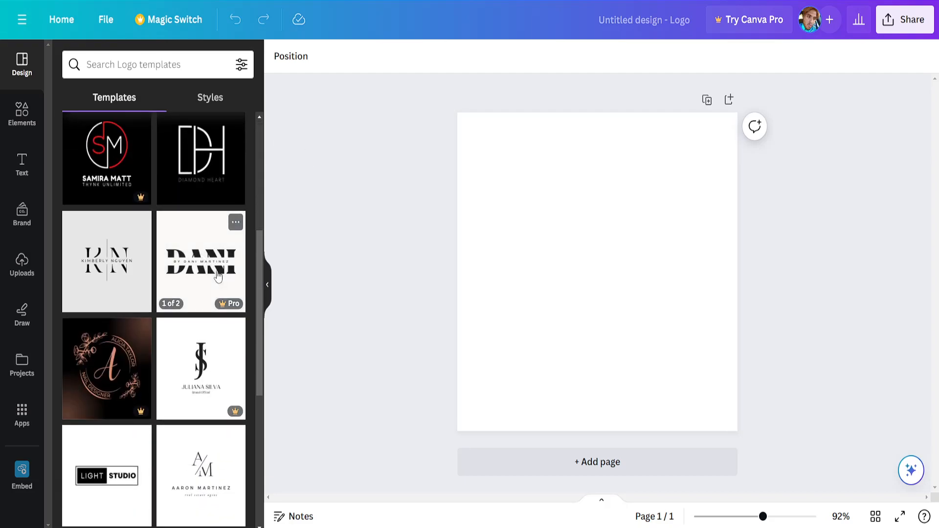
{"action": "scroll", "coordinate": [218, 276], "scroll_direction": "down", "scroll_amount": 3}
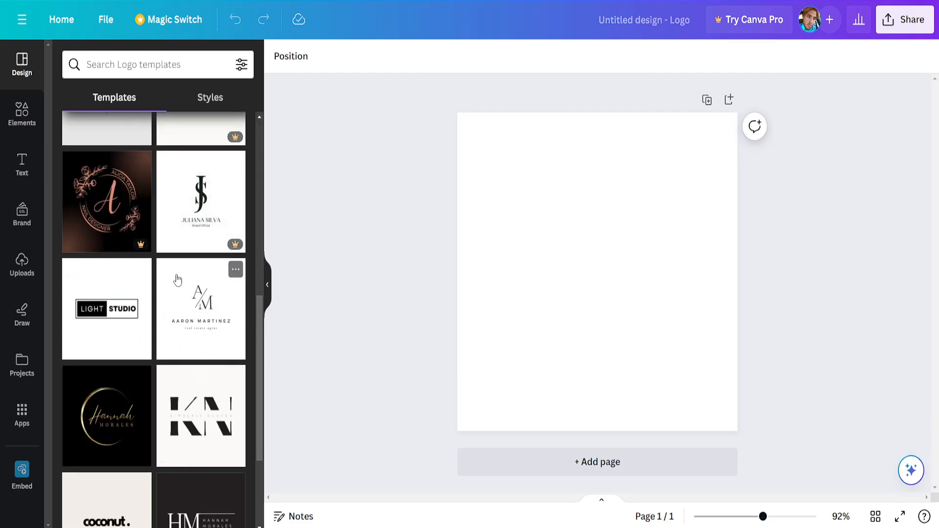
{"action": "scroll", "coordinate": [172, 283], "scroll_direction": "down", "scroll_amount": 3}
{"action": "scroll", "coordinate": [127, 298], "scroll_direction": "down", "scroll_amount": 4}
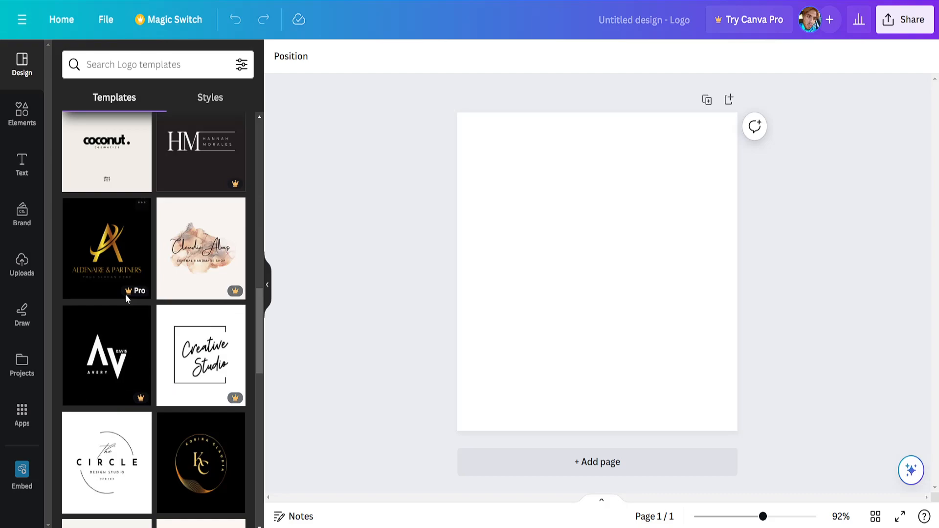
{"action": "scroll", "coordinate": [125, 295], "scroll_direction": "up", "scroll_amount": 4}
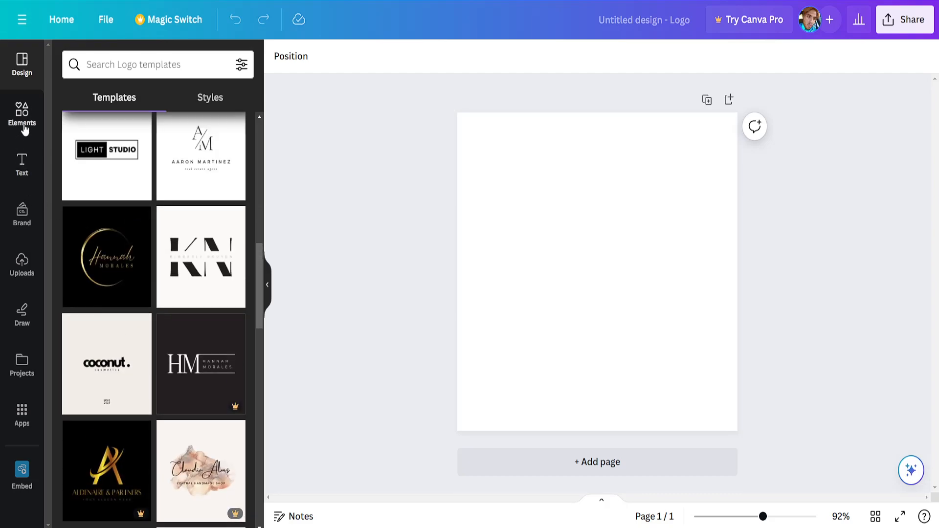
Add a heading reading "Ned" near the top of the page and centre it horizontally.
{"action": "left_click", "coordinate": [22, 162]}
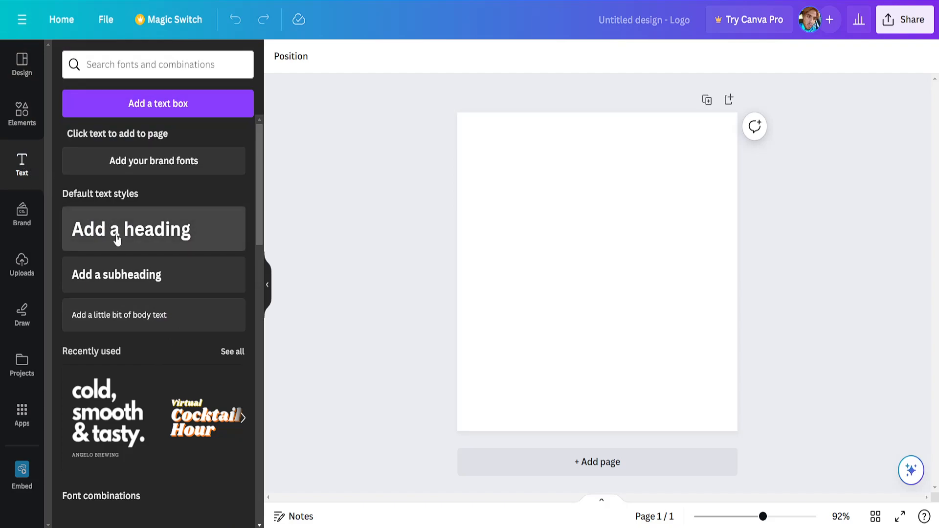
{"action": "left_click_drag", "start_coordinate": [94, 228], "coordinate": [538, 161]}
{"action": "left_click", "coordinate": [645, 180]}
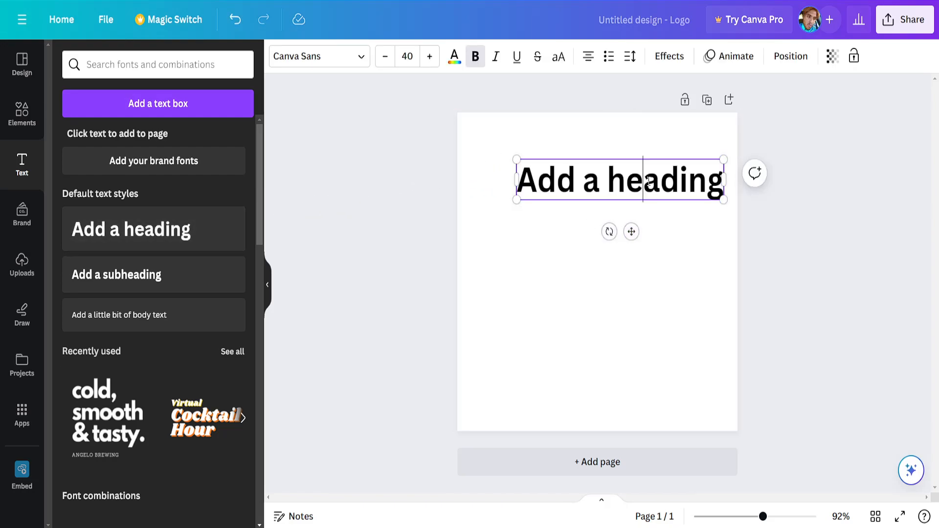
{"action": "left_click_drag", "start_coordinate": [720, 180], "coordinate": [524, 176]}
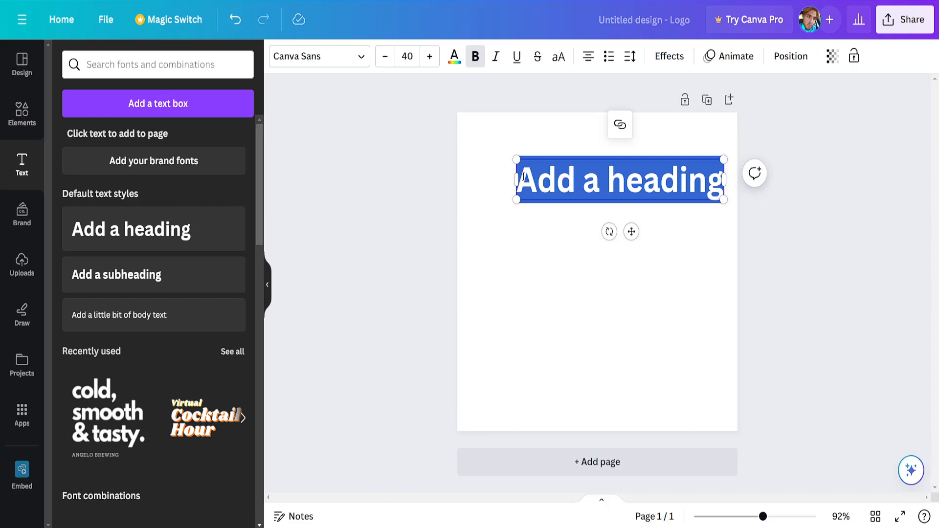
{"action": "type", "text": "Ned"}
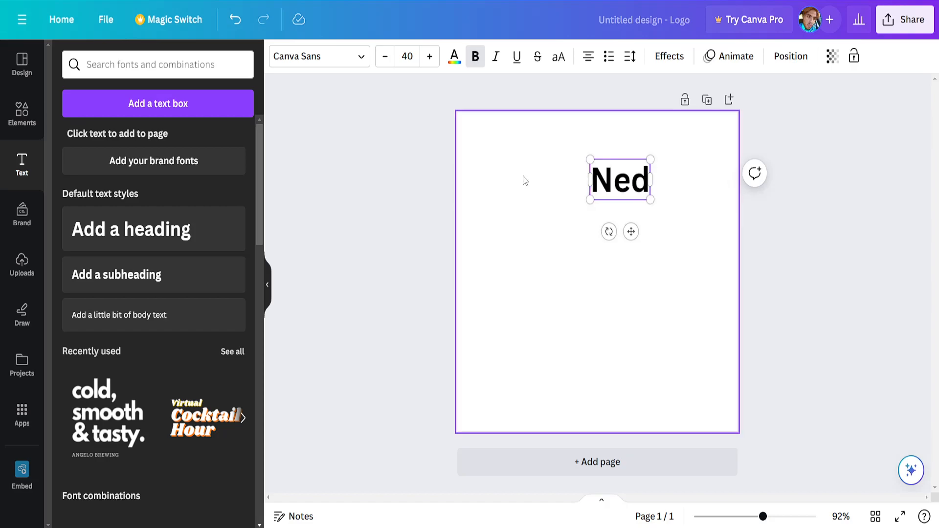
{"action": "left_click", "coordinate": [826, 243]}
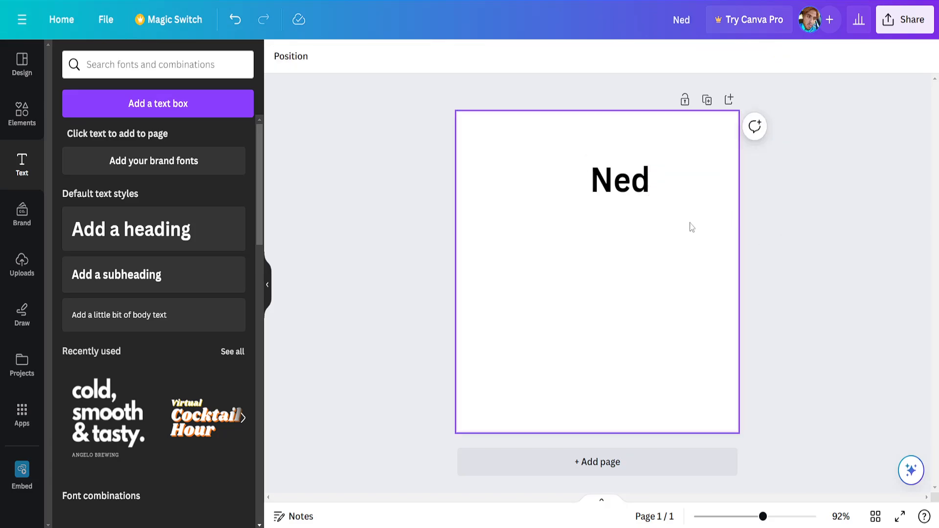
{"action": "left_click", "coordinate": [629, 187]}
{"action": "left_click_drag", "start_coordinate": [629, 187], "coordinate": [601, 177]}
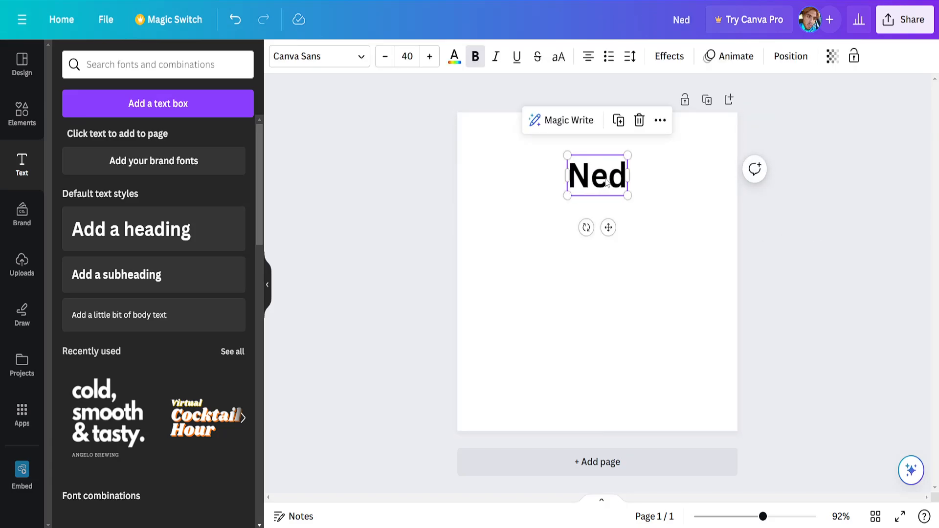
Try the Hollow and Background effects on the "Ned" heading, settle on Neon, and remove its bold formatting.
{"action": "left_click", "coordinate": [600, 179]}
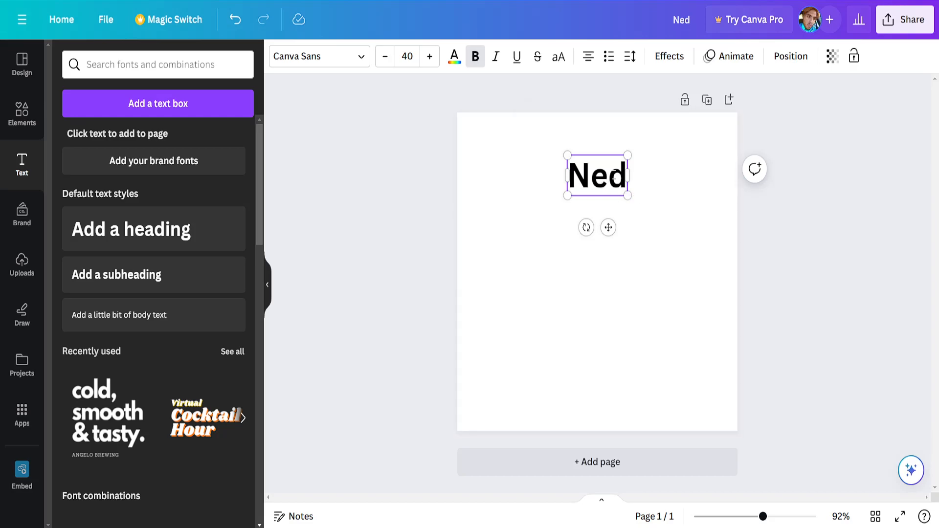
{"action": "left_click", "coordinate": [668, 58]}
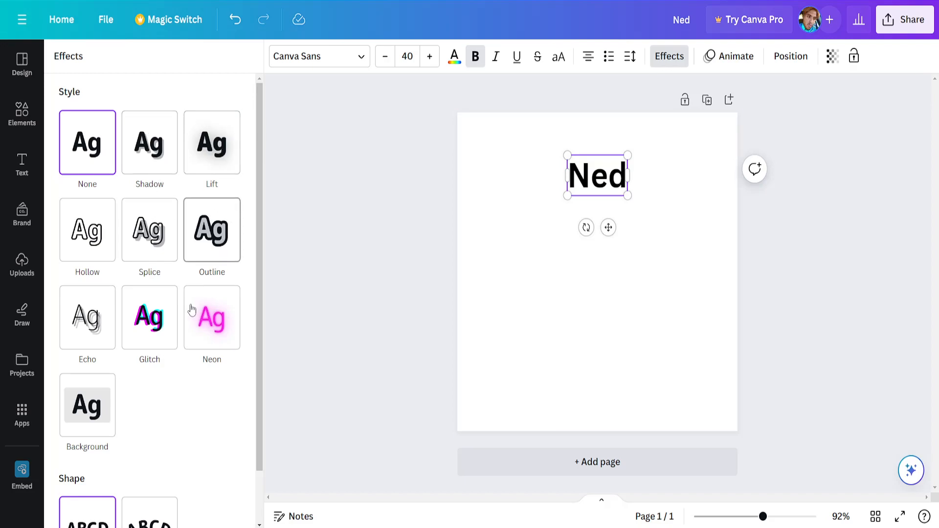
{"action": "left_click", "coordinate": [113, 240]}
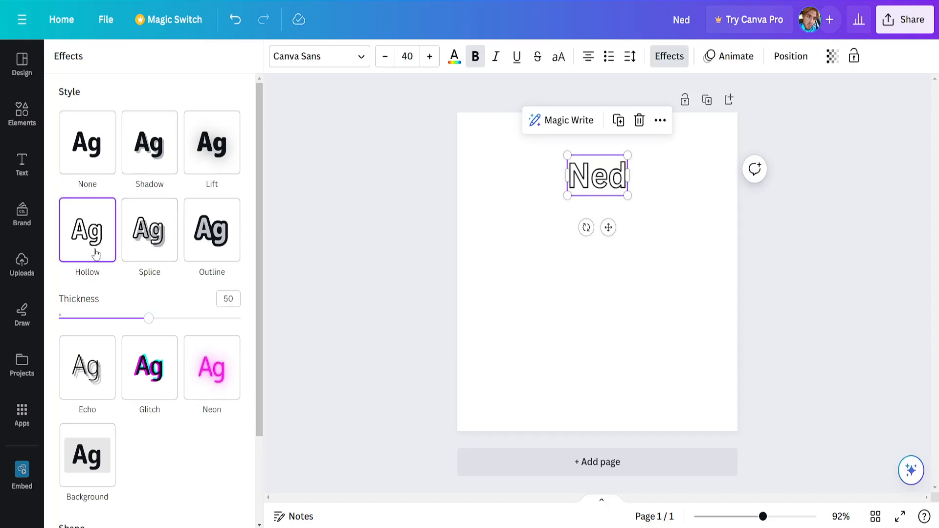
{"action": "left_click", "coordinate": [218, 389]}
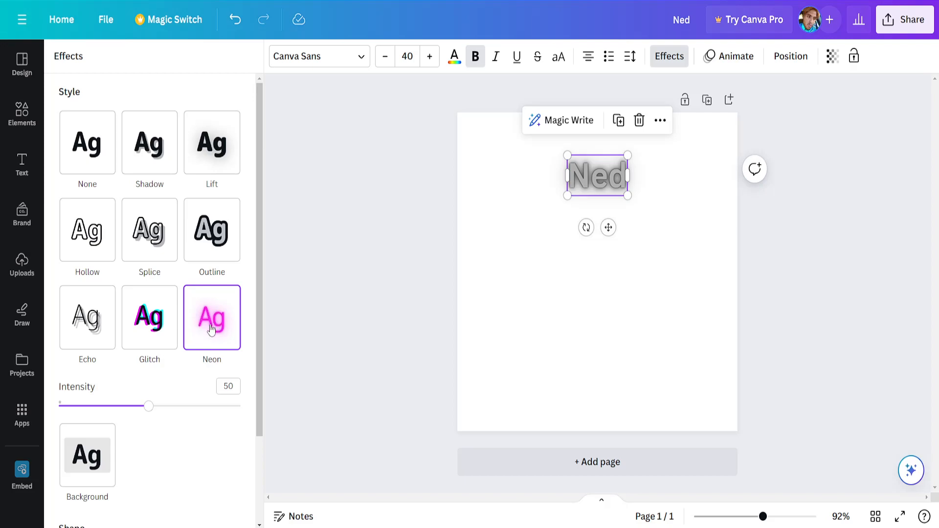
{"action": "scroll", "coordinate": [209, 371], "scroll_direction": "down", "scroll_amount": 4}
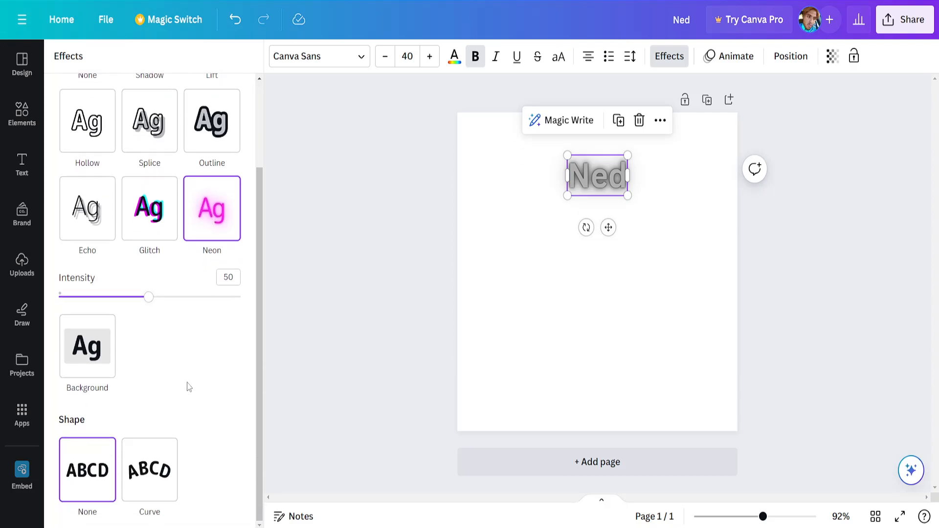
{"action": "left_click", "coordinate": [93, 353]}
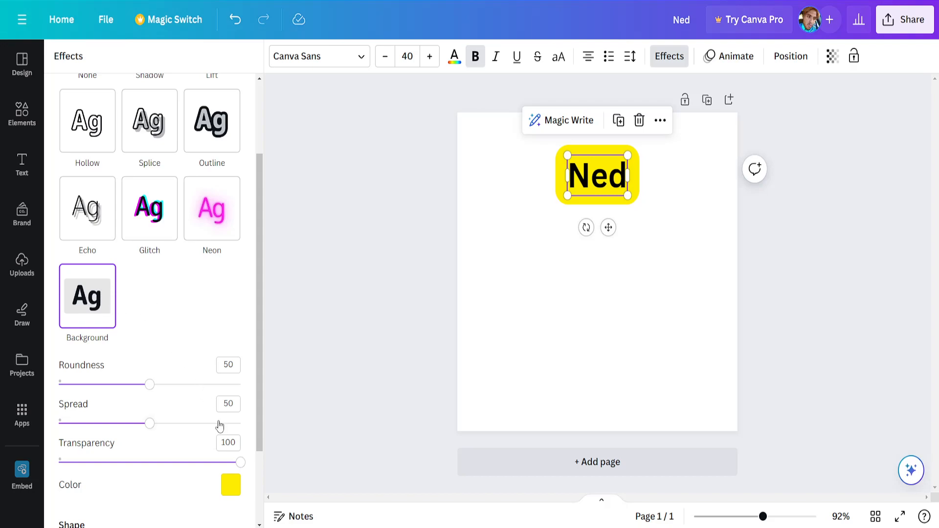
{"action": "left_click", "coordinate": [215, 224]}
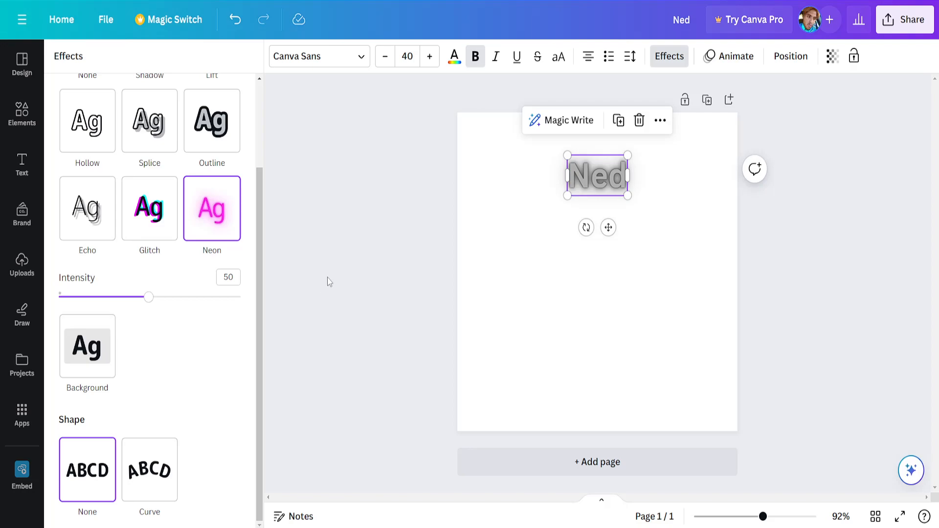
{"action": "left_click", "coordinate": [475, 60]}
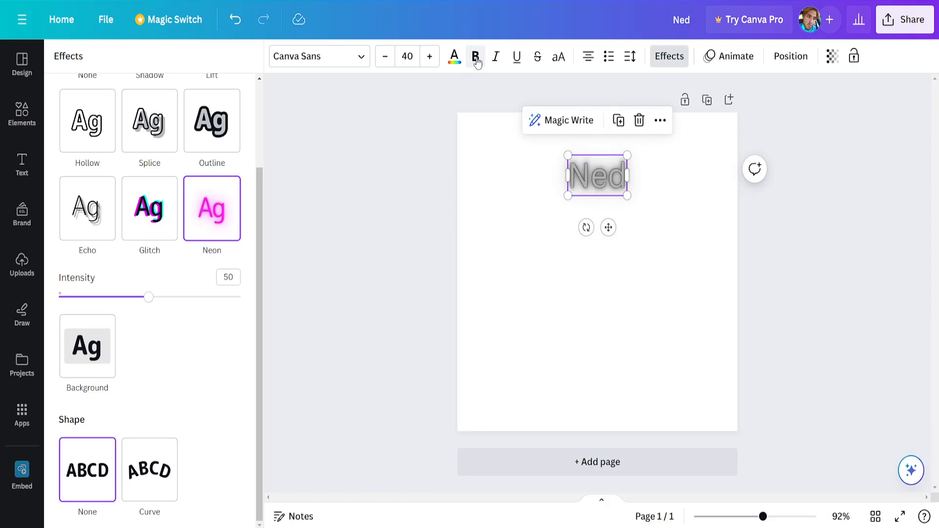
Recolour the neon "Ned" heading periwinkle blue and enlarge it to a font size of about 71.6.
{"action": "left_click", "coordinate": [453, 58]}
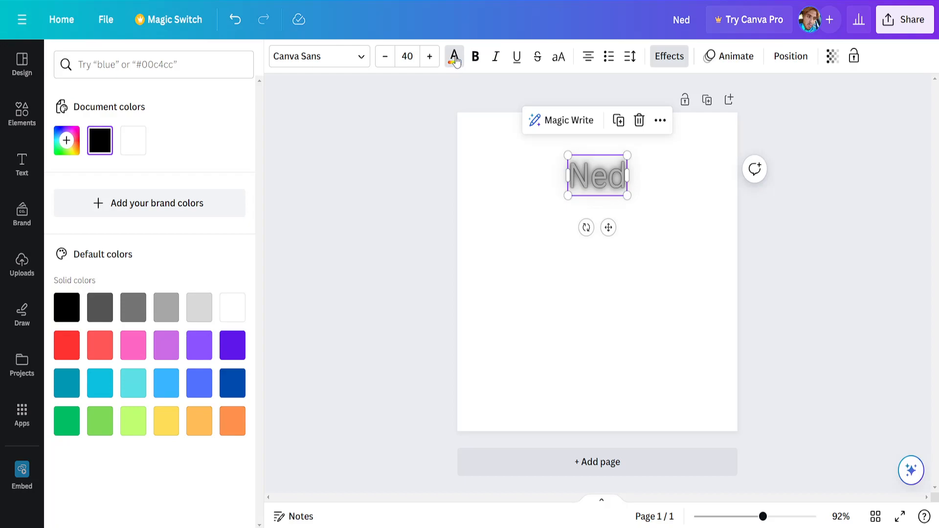
{"action": "left_click", "coordinate": [170, 347]}
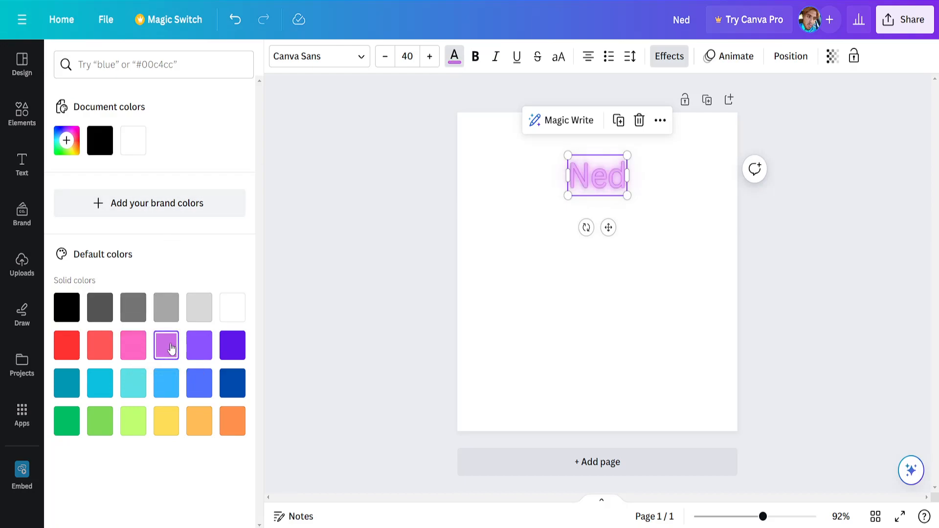
{"action": "left_click", "coordinate": [135, 385]}
{"action": "left_click", "coordinate": [166, 384]}
{"action": "left_click", "coordinate": [199, 384]}
{"action": "mouse_move", "coordinate": [627, 195]}
{"action": "left_mouse_down"}
{"action": "mouse_move", "coordinate": [668, 239]}
{"action": "mouse_move", "coordinate": [625, 187]}
{"action": "mouse_move", "coordinate": [647, 230]}
{"action": "mouse_move", "coordinate": [675, 243]}
{"action": "mouse_move", "coordinate": [673, 225]}
{"action": "mouse_move", "coordinate": [621, 182]}
{"action": "left_mouse_up"}
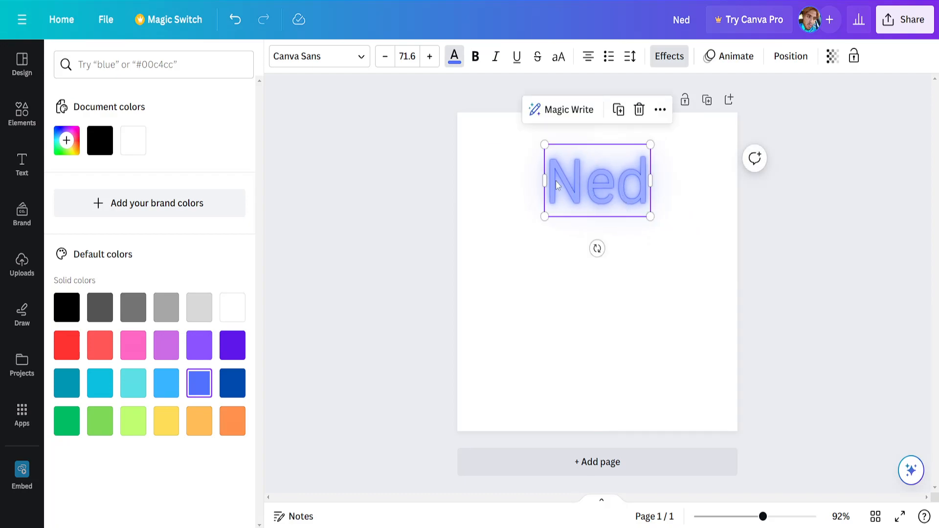
Apply the Curve shape to the "Ned" heading and move it slightly closer to the page's top edge.
{"action": "left_click", "coordinate": [674, 60]}
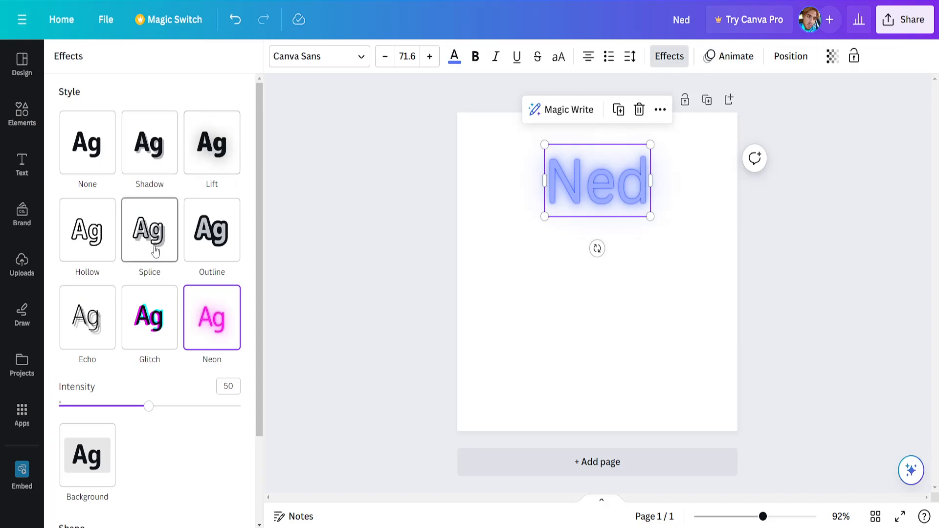
{"action": "scroll", "coordinate": [154, 244], "scroll_direction": "down", "scroll_amount": 2}
{"action": "scroll", "coordinate": [156, 231], "scroll_direction": "down", "scroll_amount": 2}
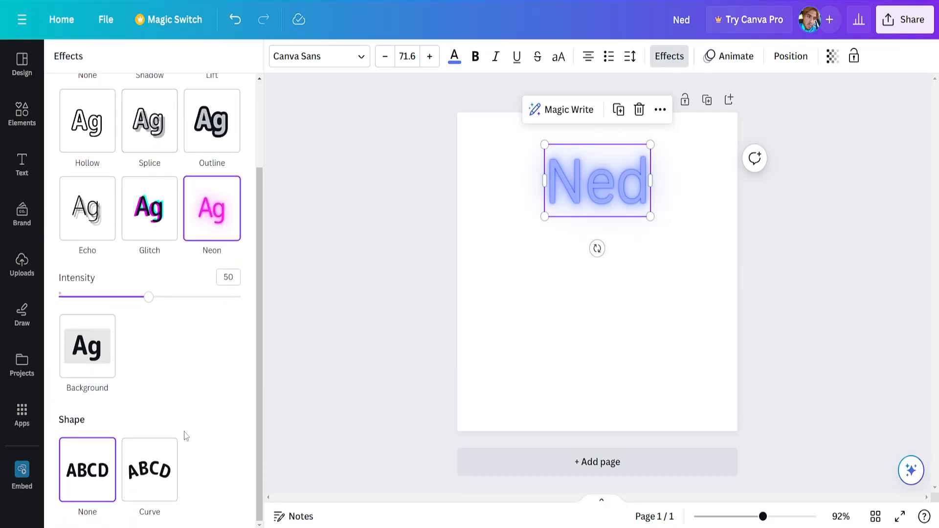
{"action": "left_click", "coordinate": [161, 474]}
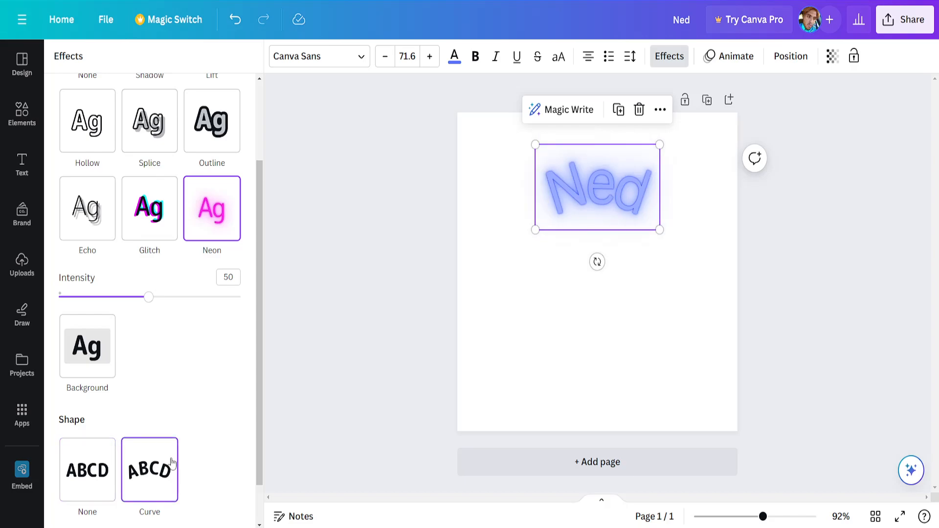
{"action": "left_click_drag", "start_coordinate": [626, 191], "coordinate": [632, 174]}
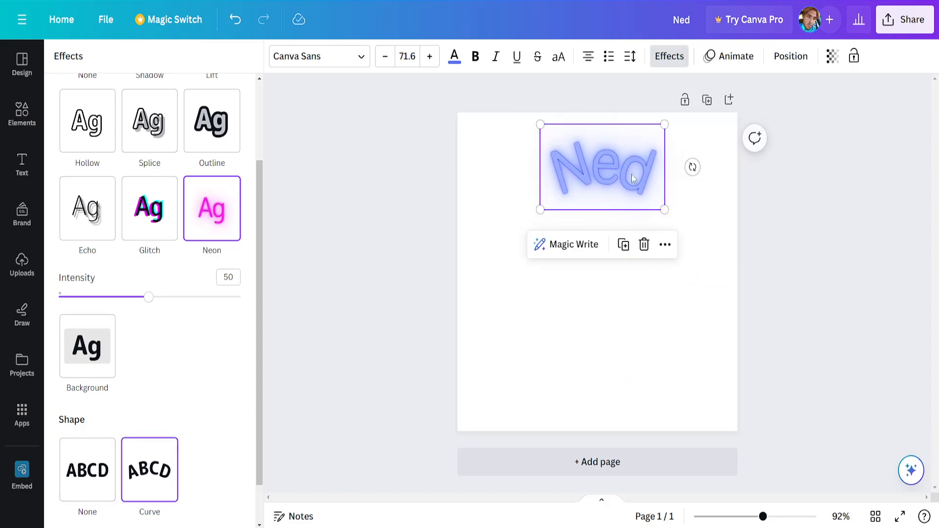
{"action": "left_click", "coordinate": [827, 215]}
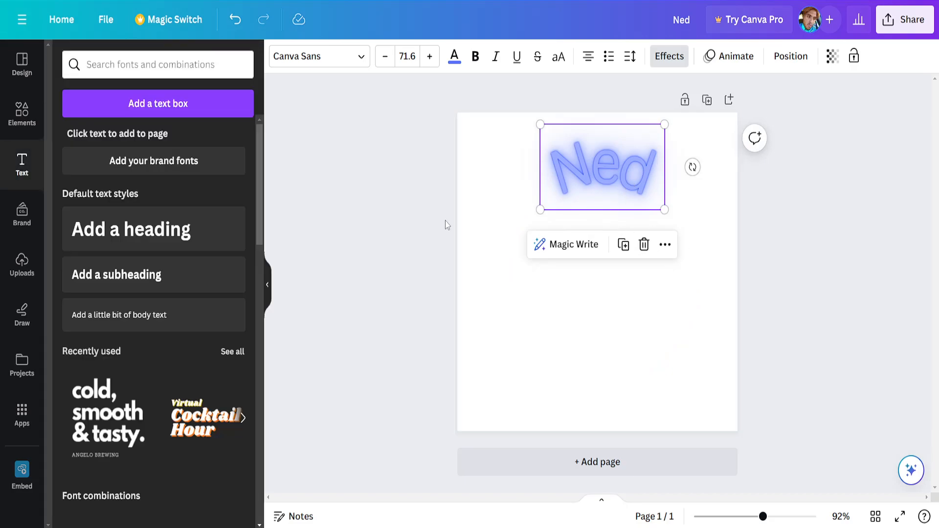
{"action": "left_click", "coordinate": [405, 221]}
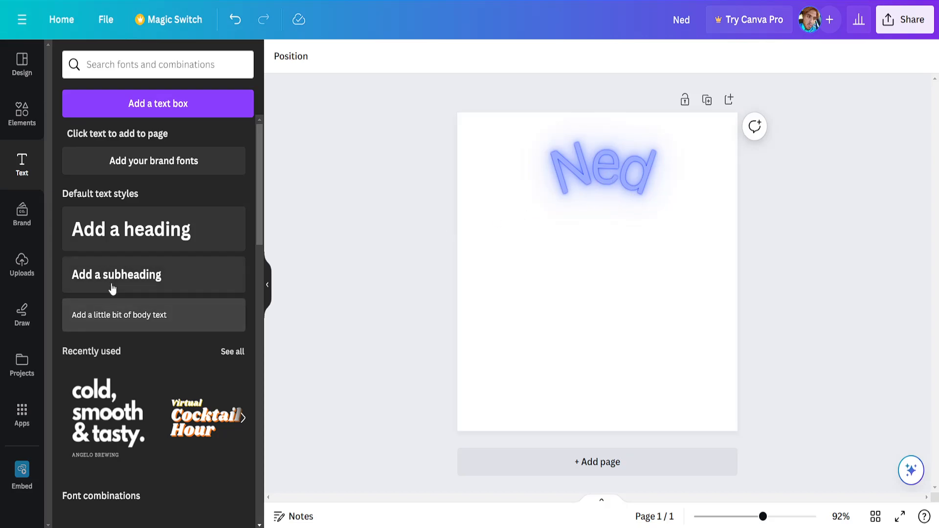
Add a second heading reading "HELP" below "Ned" and apply the Neon effect to it.
{"action": "left_click_drag", "start_coordinate": [128, 237], "coordinate": [627, 307]}
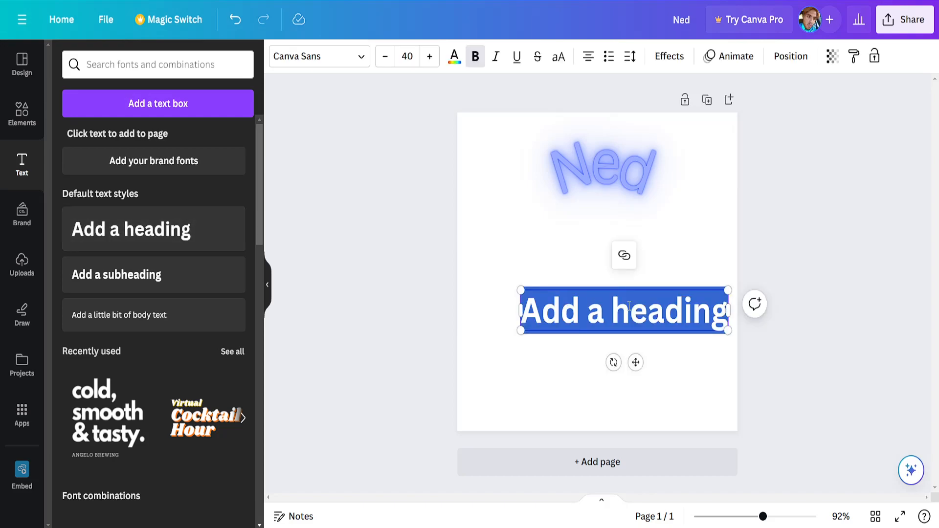
{"action": "type", "text": "HELP"}
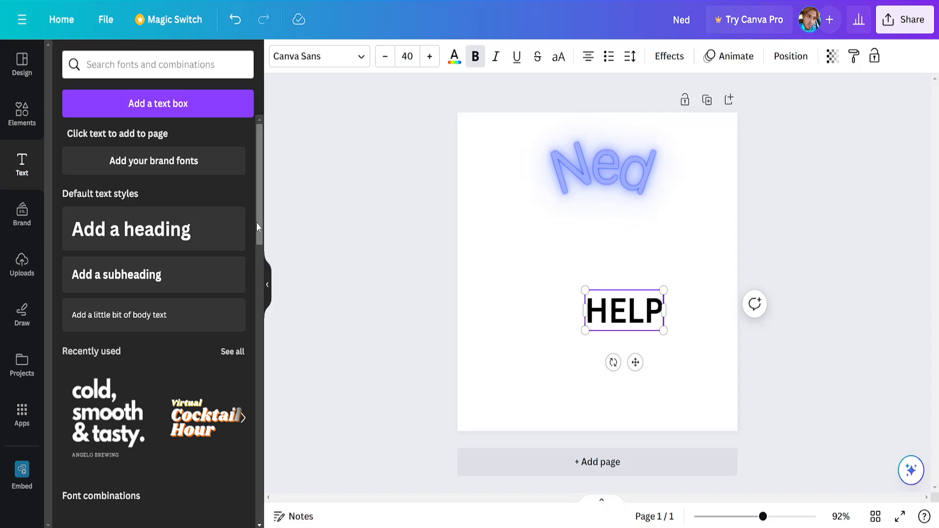
{"action": "left_click", "coordinate": [682, 66]}
{"action": "left_click", "coordinate": [208, 320]}
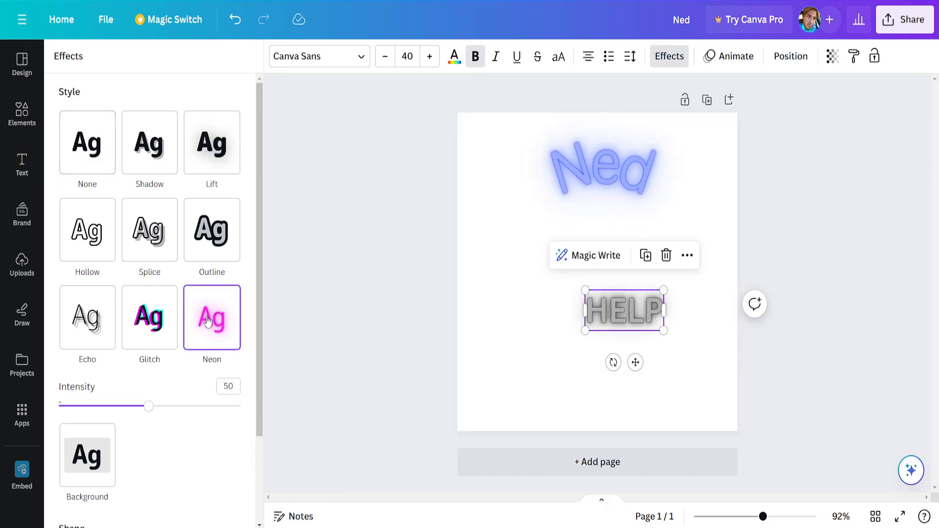
{"action": "left_click", "coordinate": [630, 312]}
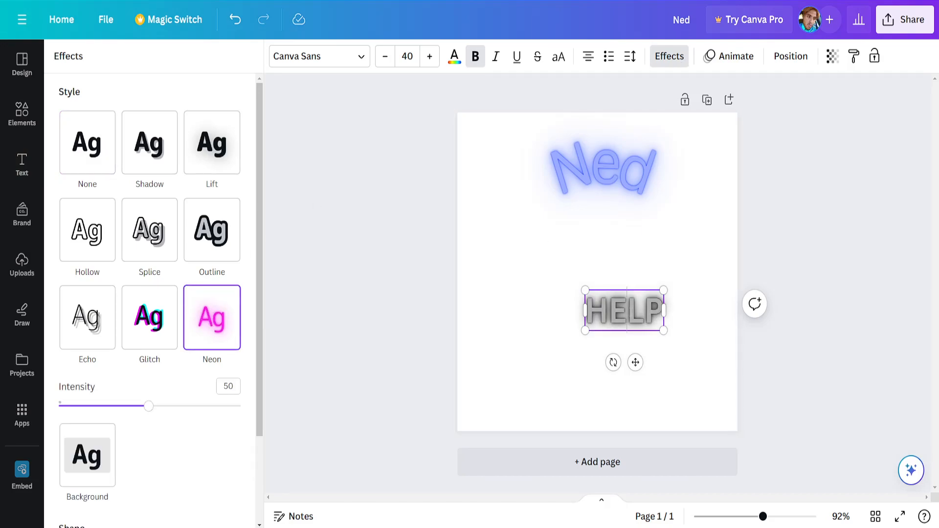
Recolour the neon "HELP" heading periwinkle blue to match "Ned", applying the change to everything black in the design.
{"action": "left_click", "coordinate": [454, 59]}
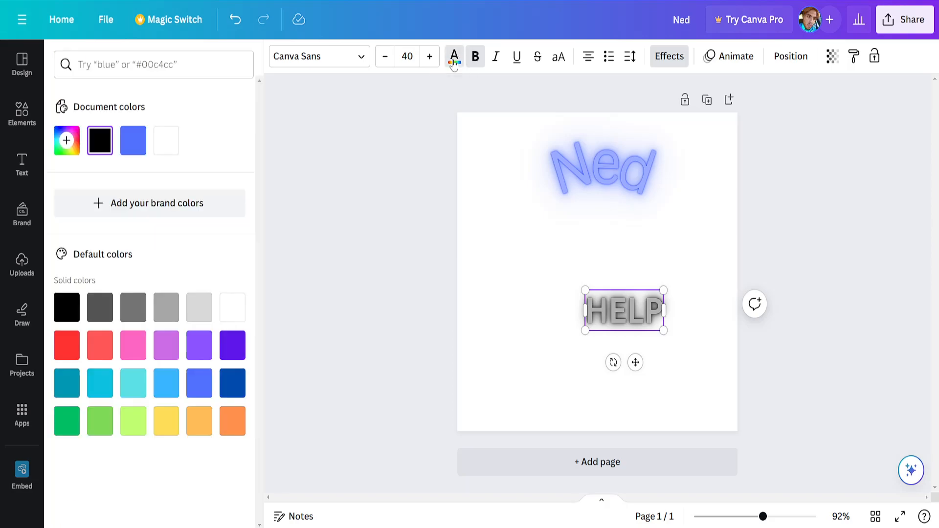
{"action": "left_click", "coordinate": [202, 383]}
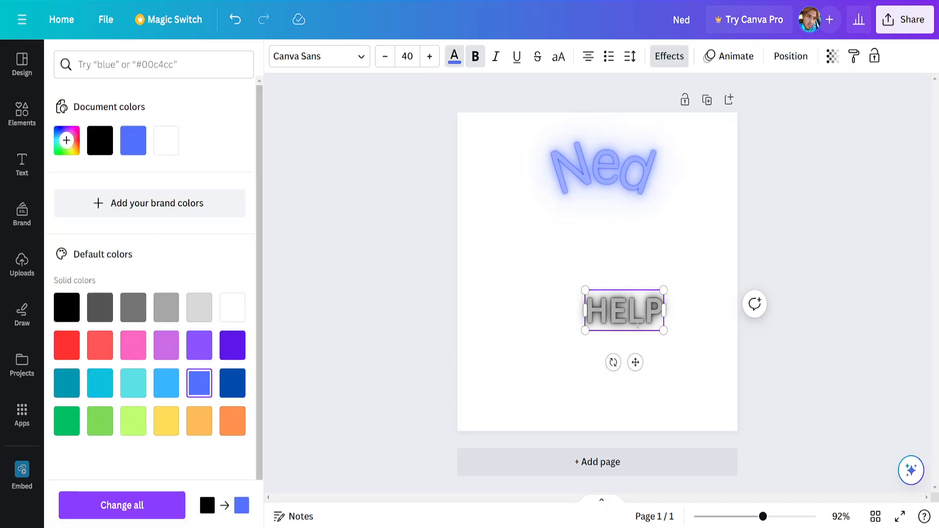
{"action": "left_click", "coordinate": [168, 496]}
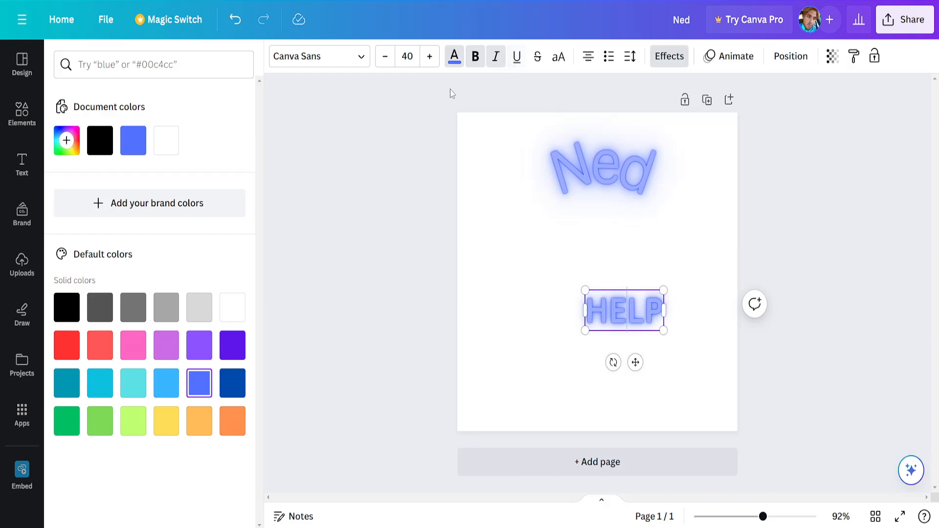
Apply the Curve shape to the "HELP" heading.
{"action": "key", "text": "ctrl+a"}
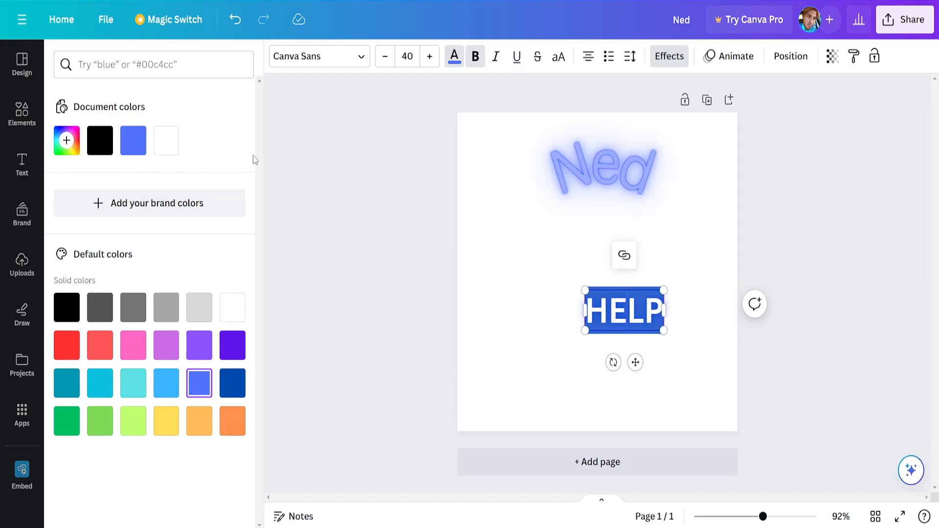
{"action": "left_click", "coordinate": [669, 67]}
{"action": "scroll", "coordinate": [120, 379], "scroll_direction": "down", "scroll_amount": 2}
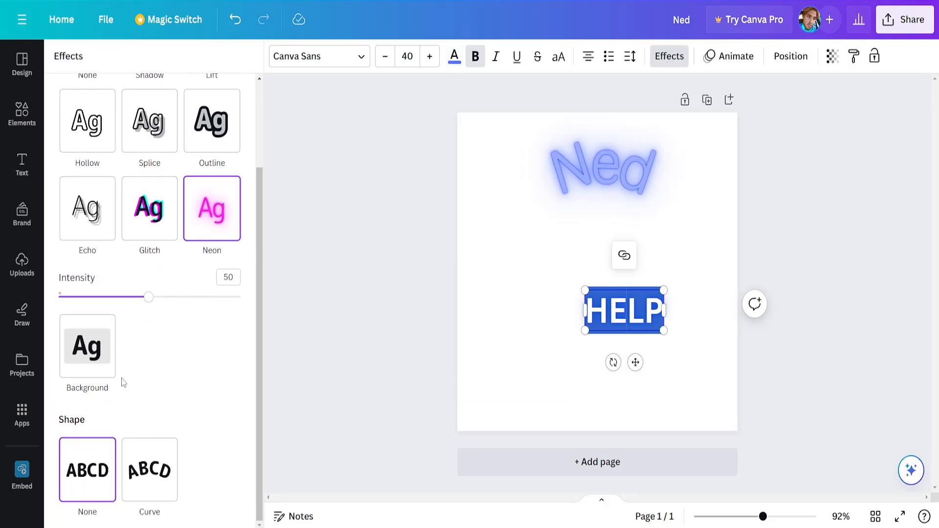
{"action": "left_click", "coordinate": [170, 460]}
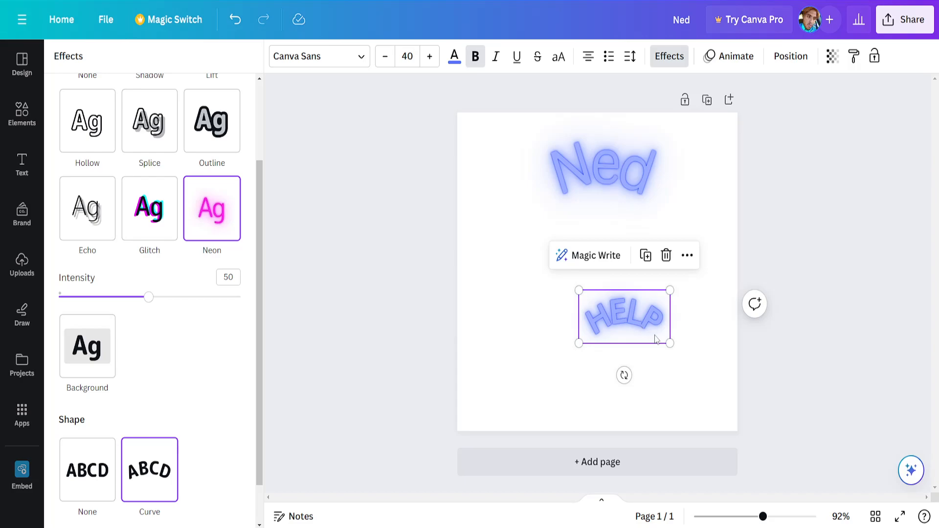
Turn the curved "HELP" heading upside down, enlarge it to a font size of about 55.3, and align it beneath "Ned".
{"action": "left_click_drag", "start_coordinate": [650, 335], "coordinate": [607, 293]}
{"action": "left_click_drag", "start_coordinate": [597, 357], "coordinate": [597, 180]}
{"action": "left_click_drag", "start_coordinate": [617, 312], "coordinate": [685, 375]}
{"action": "mouse_move", "coordinate": [651, 328]}
{"action": "left_mouse_down"}
{"action": "mouse_move", "coordinate": [640, 329]}
{"action": "mouse_move", "coordinate": [644, 319]}
{"action": "left_mouse_up"}
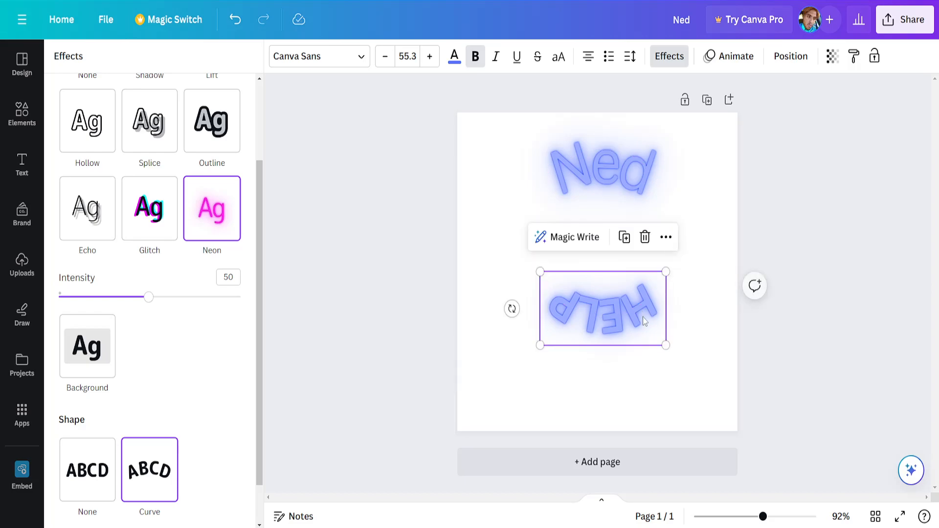
{"action": "left_click", "coordinate": [807, 172]}
{"action": "left_click", "coordinate": [317, 222]}
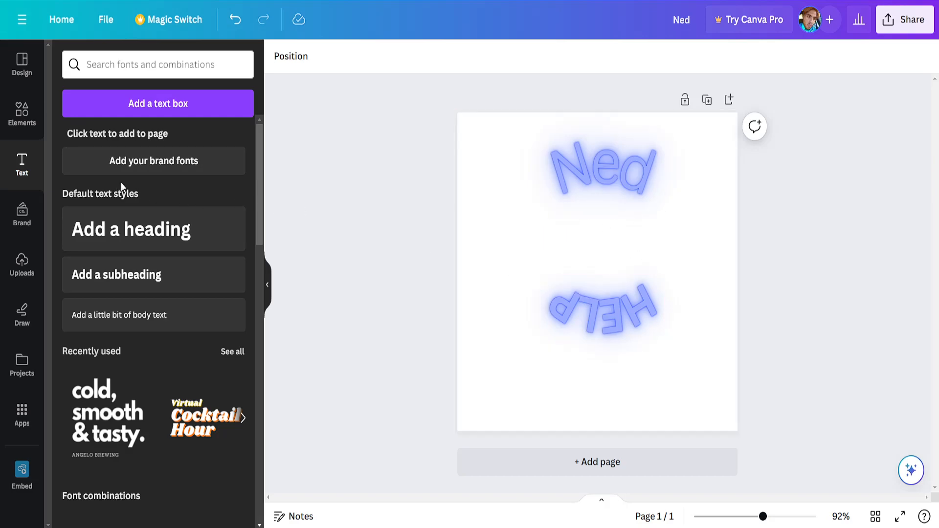
Try the recently used leafy tree graphic, shrunk to fit between the two headings, and remove it from the page.
{"action": "left_click", "coordinate": [20, 120]}
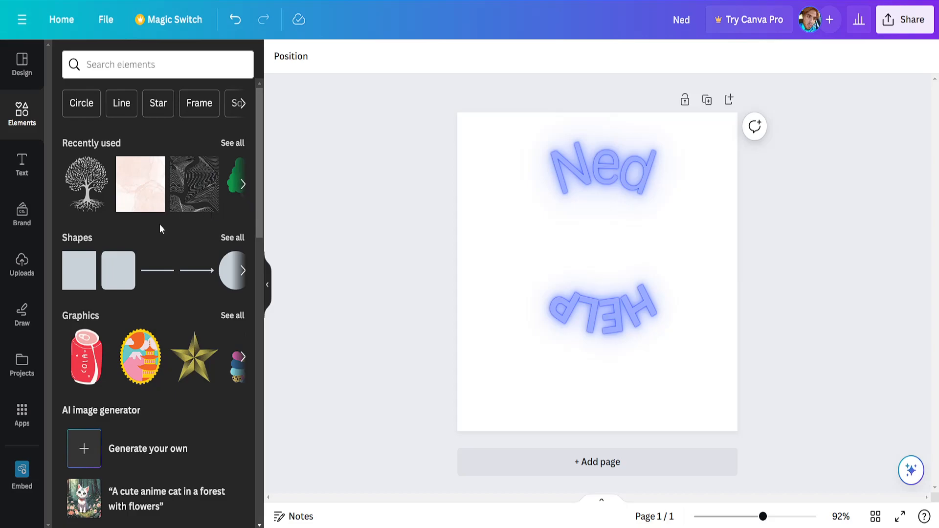
{"action": "left_click_drag", "start_coordinate": [82, 201], "coordinate": [584, 229]}
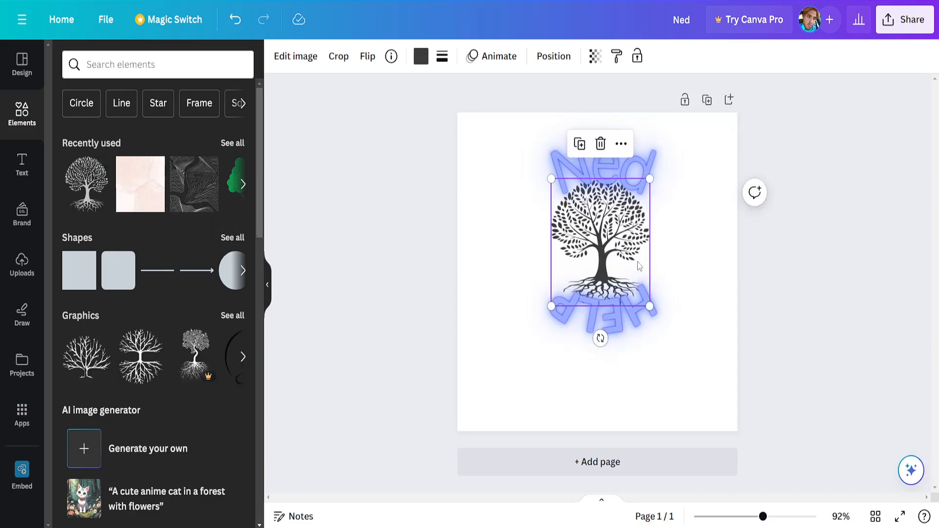
{"action": "left_click_drag", "start_coordinate": [649, 307], "coordinate": [619, 282]}
{"action": "left_click_drag", "start_coordinate": [599, 228], "coordinate": [613, 239]}
{"action": "left_click", "coordinate": [797, 217]}
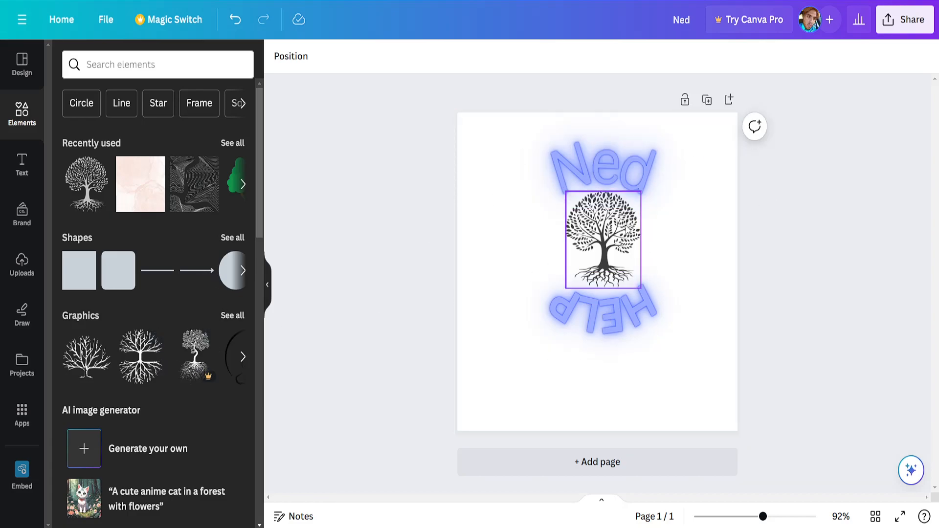
{"action": "left_click", "coordinate": [629, 230]}
{"action": "key", "text": "Delete"}
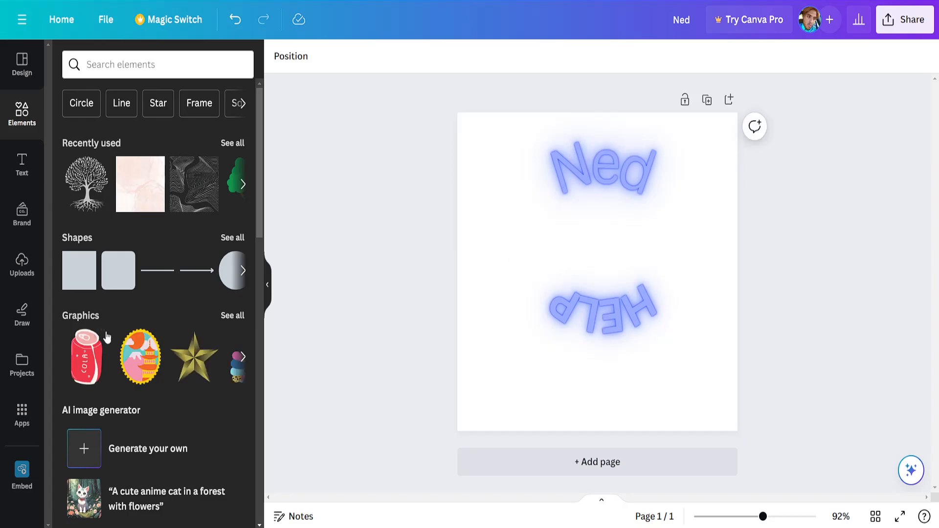
Add the leafy tree graphic again and replace it with the bare tree graphic with mirrored roots.
{"action": "left_click", "coordinate": [88, 190]}
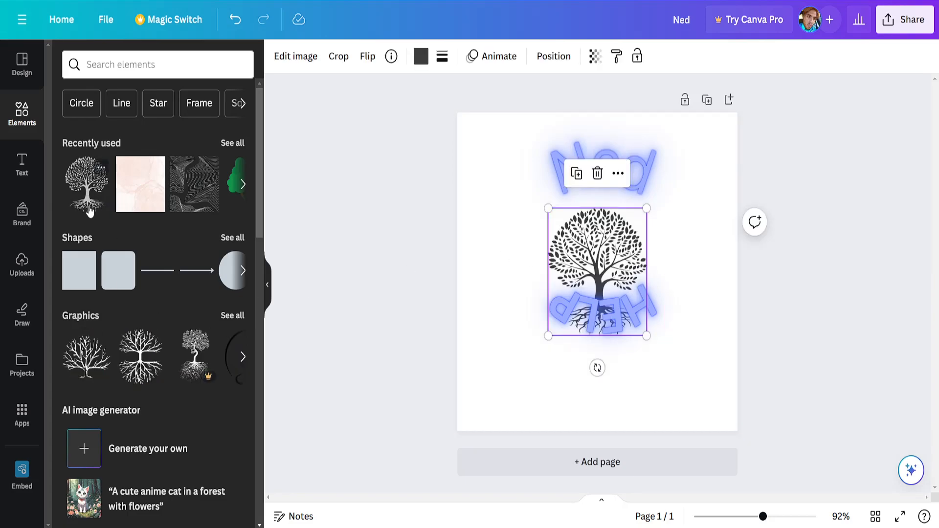
{"action": "left_click_drag", "start_coordinate": [140, 362], "coordinate": [597, 221]}
{"action": "left_click", "coordinate": [615, 235]}
{"action": "key", "text": "Delete"}
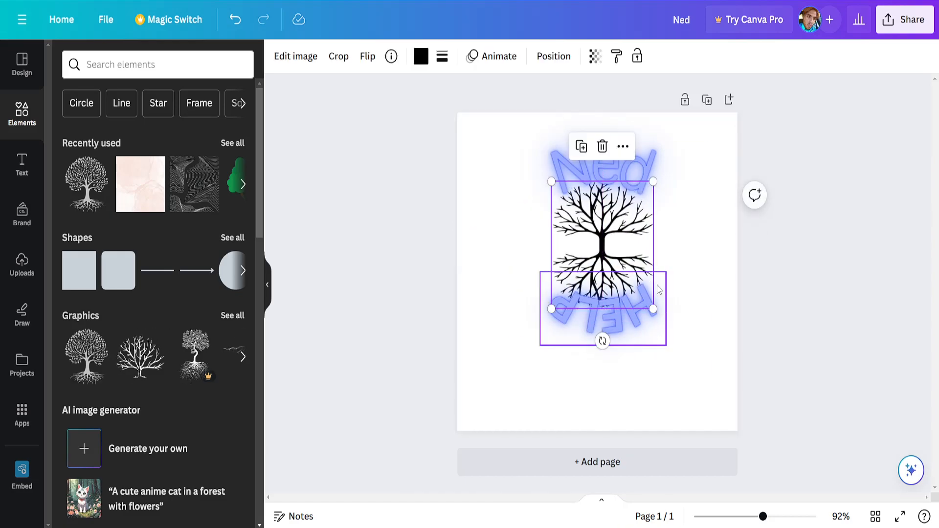
Shrink the bare tree graphic slightly and position it between the "Ned" and "HELP" headings.
{"action": "left_click_drag", "start_coordinate": [653, 309], "coordinate": [645, 296]}
{"action": "left_click_drag", "start_coordinate": [610, 247], "coordinate": [616, 251]}
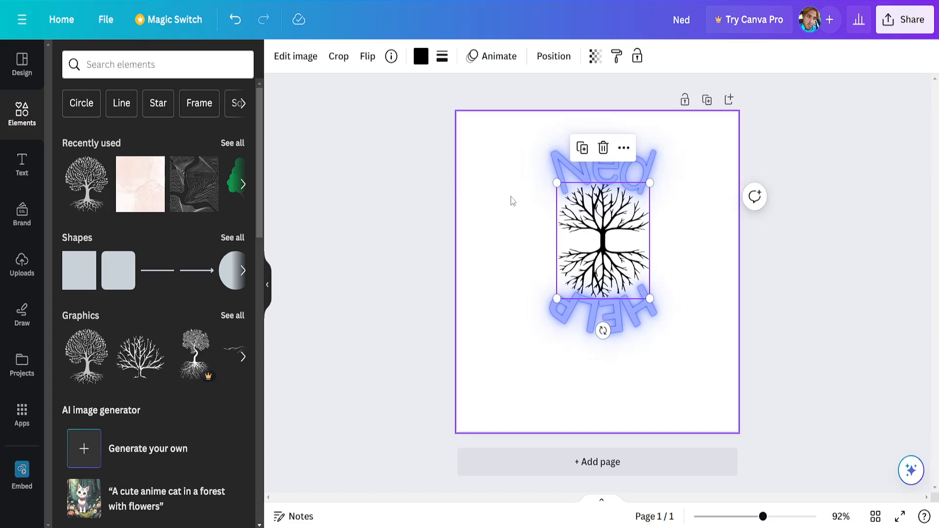
{"action": "left_click", "coordinate": [828, 133]}
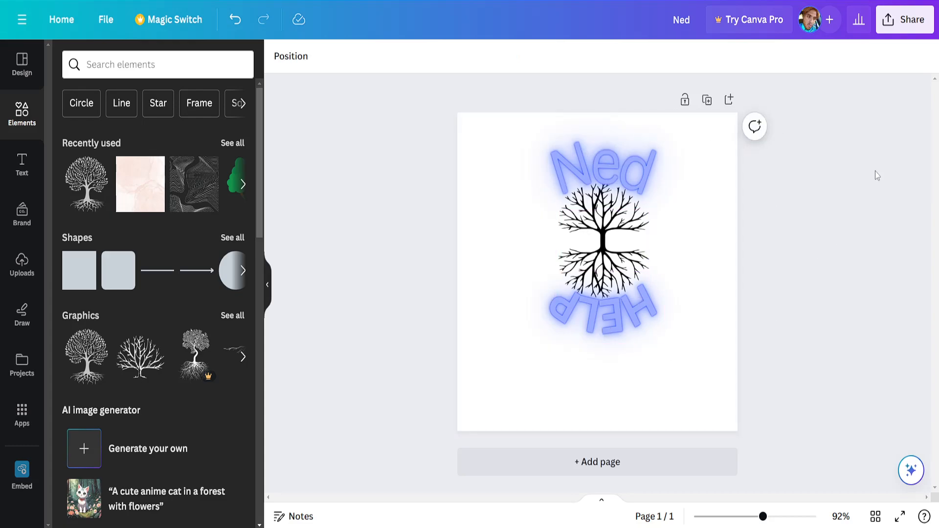
Open the AI image generator from the suggested prompt "A cute anime cat in a forest with flowers".
{"action": "scroll", "coordinate": [177, 407], "scroll_direction": "down", "scroll_amount": 2}
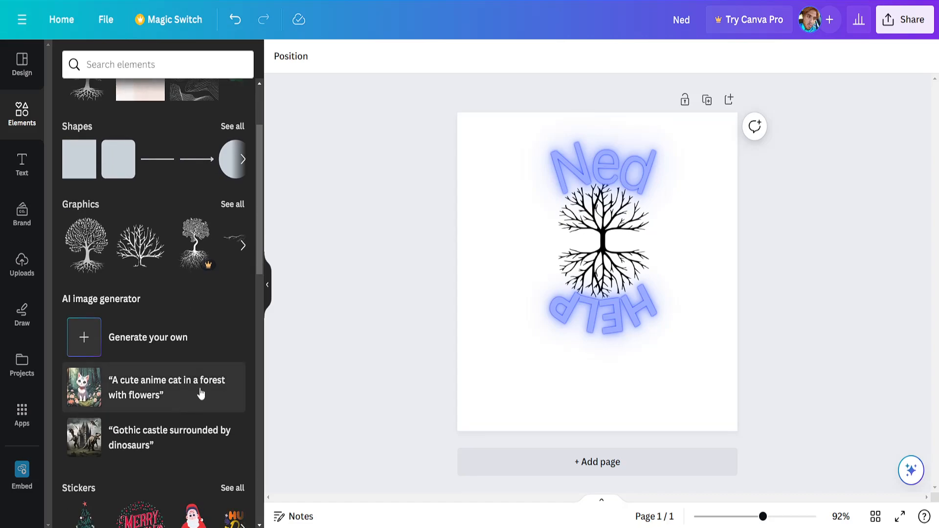
{"action": "left_click", "coordinate": [171, 383]}
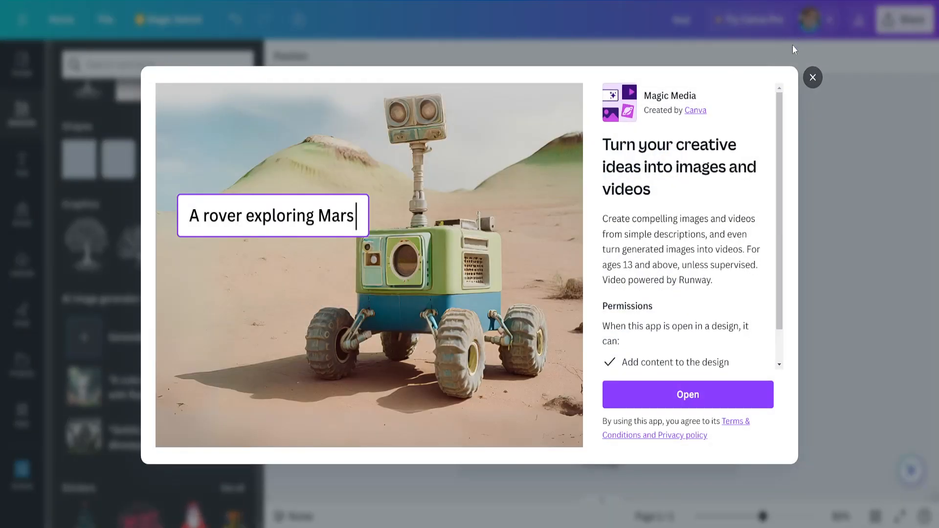